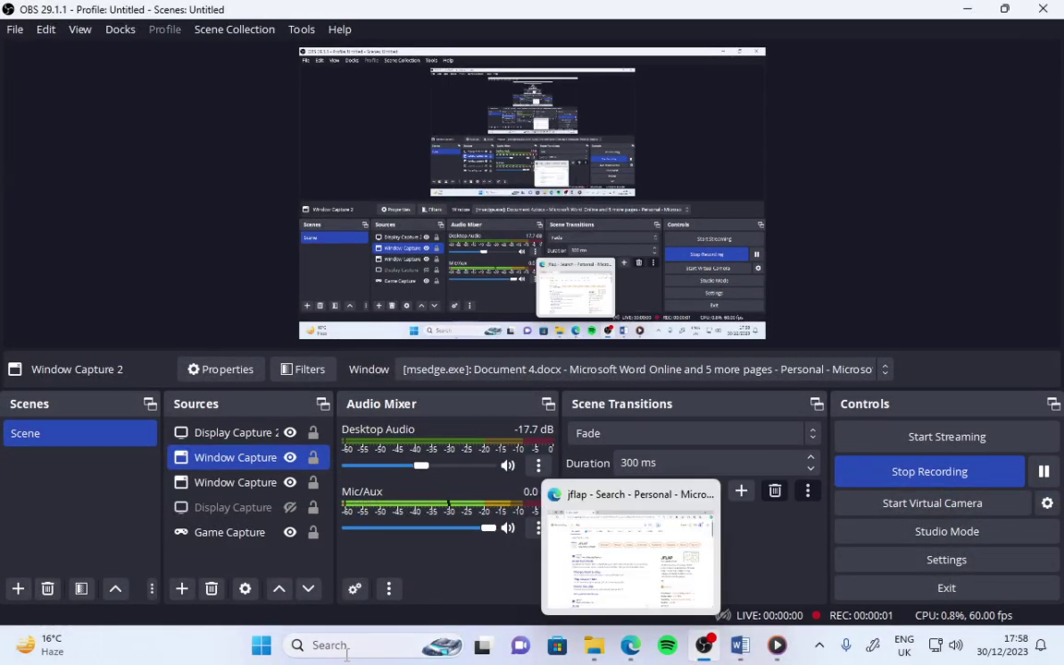
Minimize OBS, the Word document, the media player and the Videos folder to show the desktop
{"action": "left_click", "coordinate": [971, 11]}
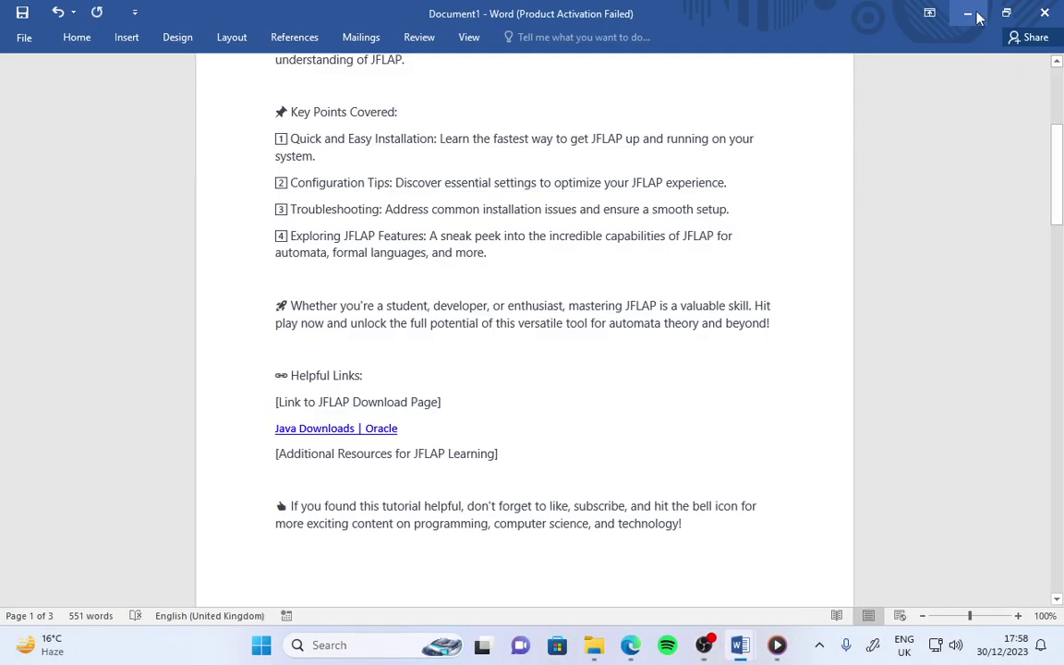
{"action": "left_click", "coordinate": [976, 17]}
{"action": "left_click", "coordinate": [977, 17]}
{"action": "left_click", "coordinate": [977, 17]}
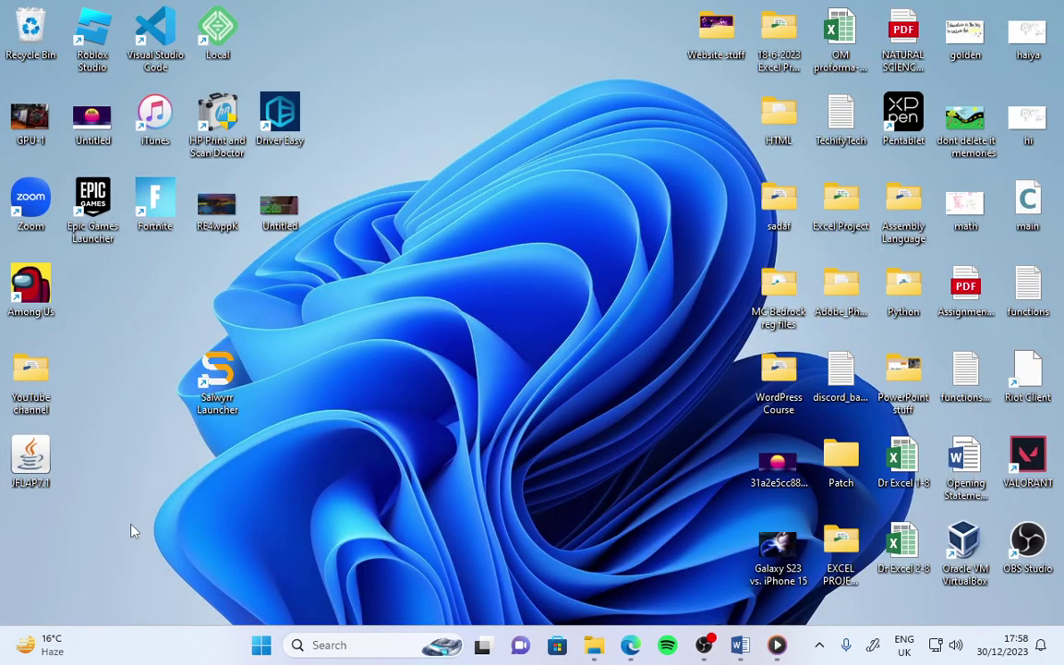
Launch JFLAP from the desktop shortcut and start a new Finite Automaton
{"action": "double_click", "coordinate": [28, 461]}
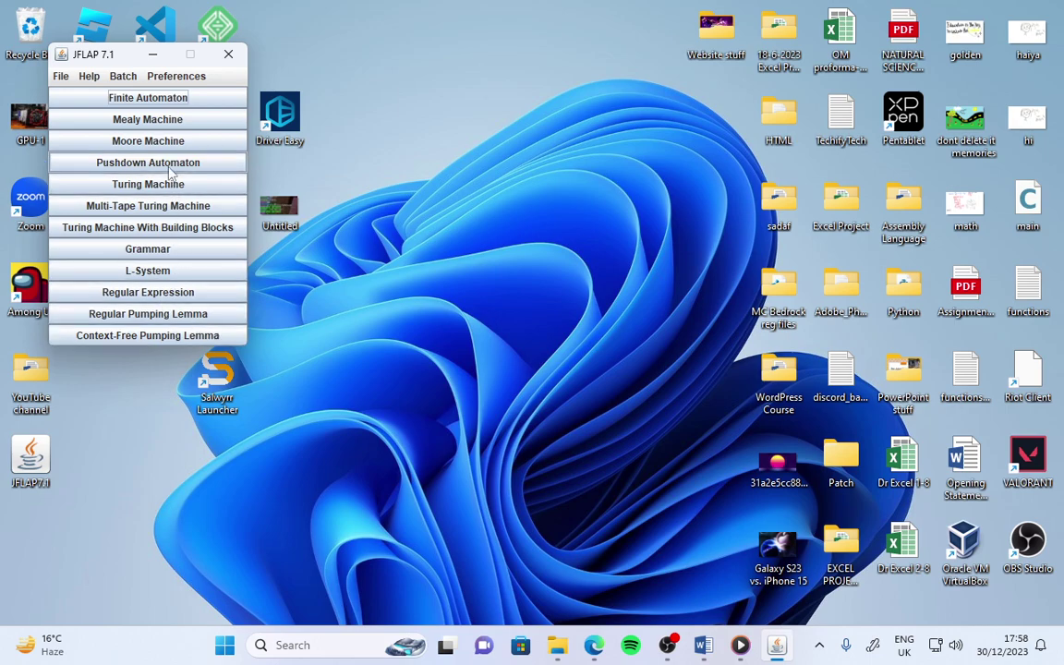
{"action": "left_click", "coordinate": [139, 101]}
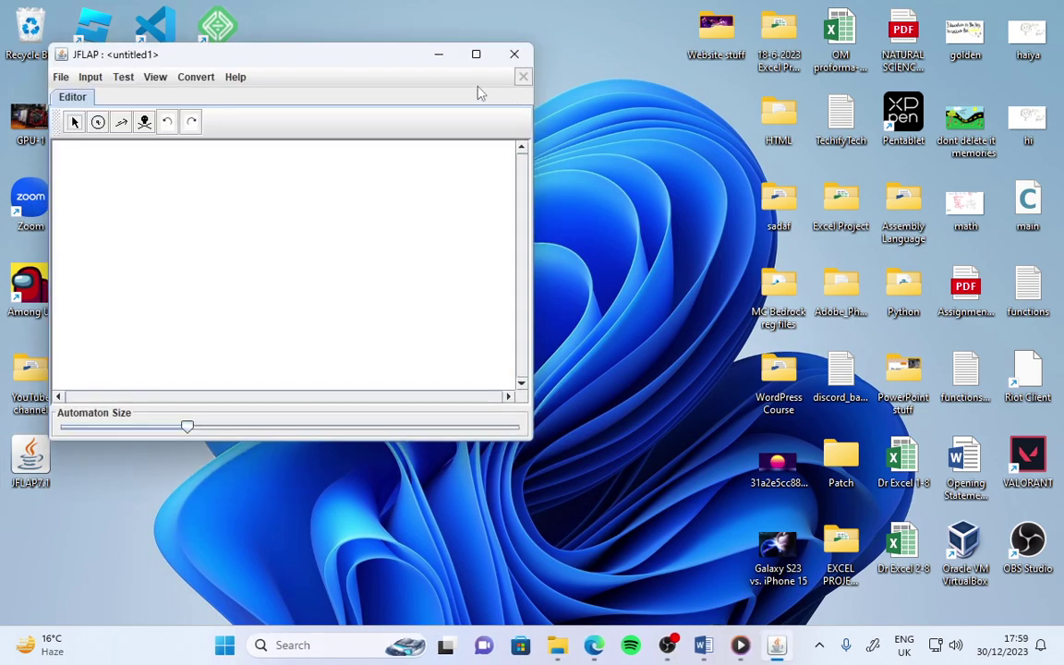
Maximize the editor and place states q0, q1 and q2 in a triangle on the canvas
{"action": "left_click", "coordinate": [476, 53]}
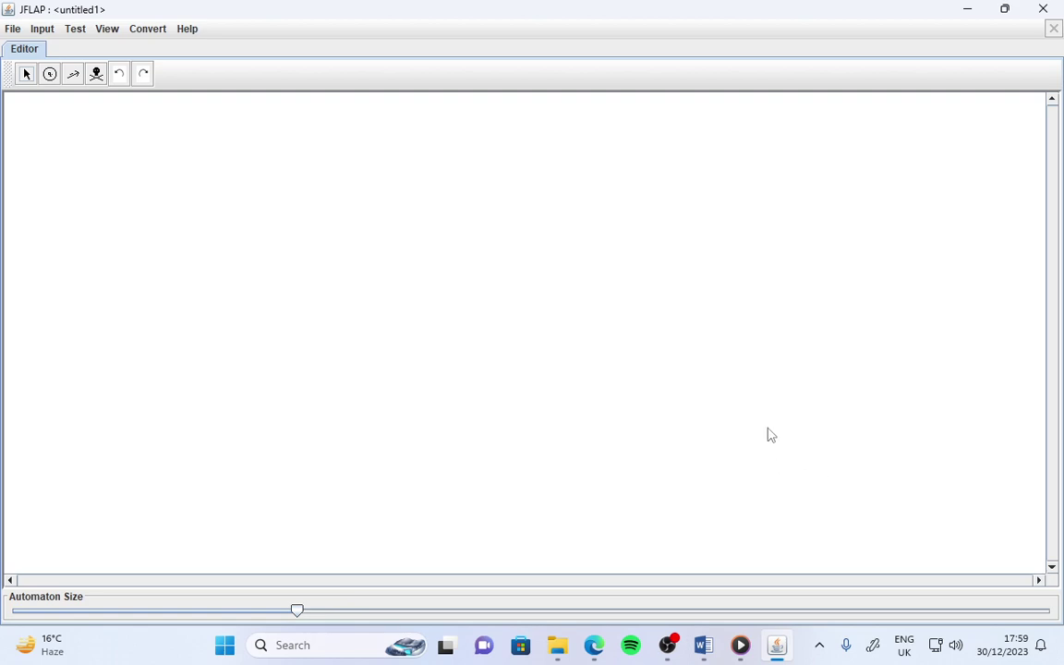
{"action": "left_click", "coordinate": [50, 75]}
{"action": "left_click", "coordinate": [284, 222]}
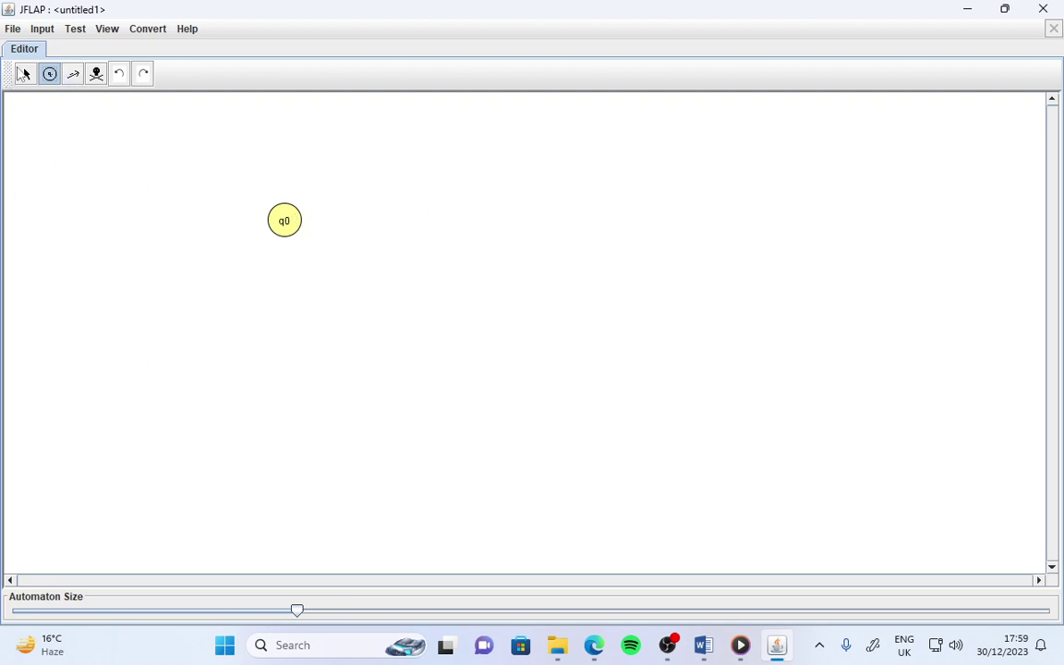
{"action": "left_click", "coordinate": [566, 214]}
{"action": "left_click", "coordinate": [417, 391]}
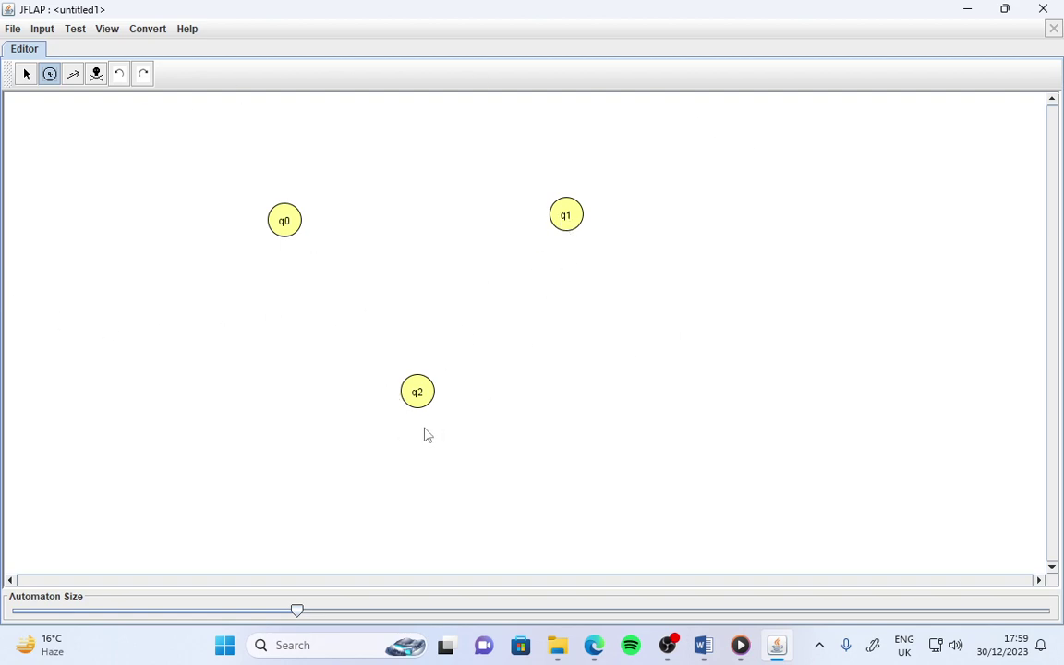
{"action": "left_click", "coordinate": [74, 75]}
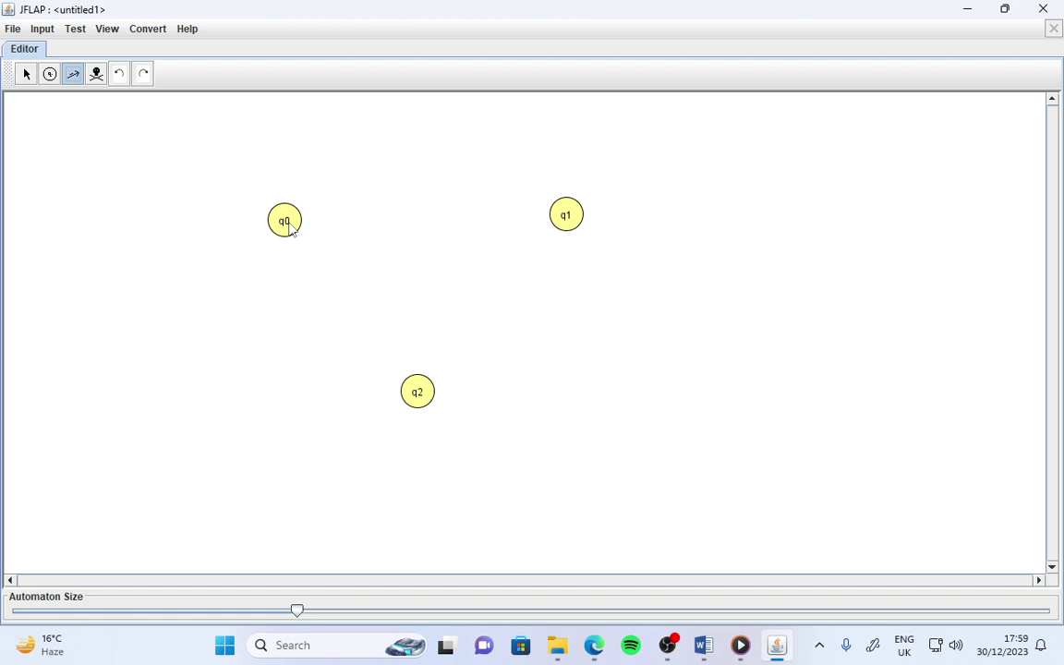
Draw transitions q0→q1 labelled 'a' and q1→q2 labelled 'b'
{"action": "left_click_drag", "start_coordinate": [289, 229], "coordinate": [575, 227]}
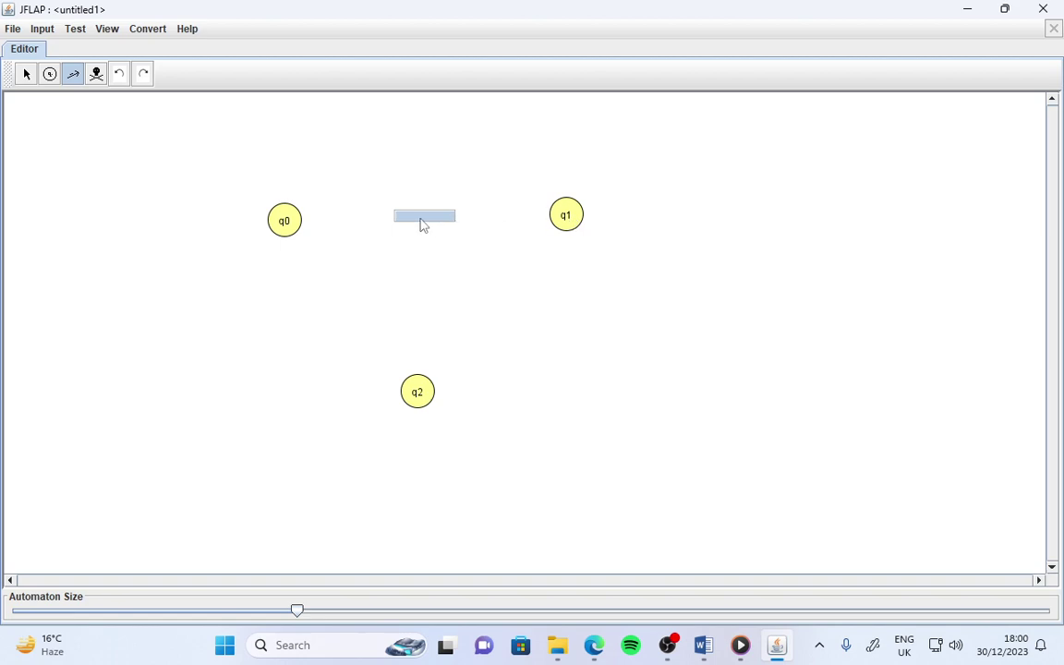
{"action": "type", "text": "a"}
{"action": "key", "text": "Return"}
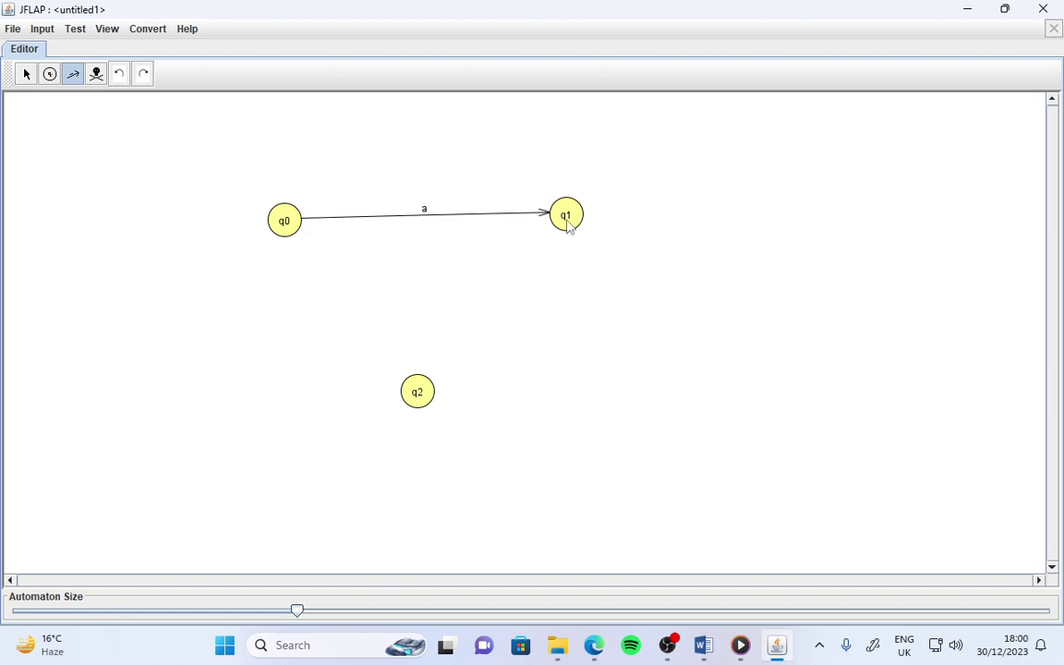
{"action": "left_click_drag", "start_coordinate": [569, 226], "coordinate": [414, 406]}
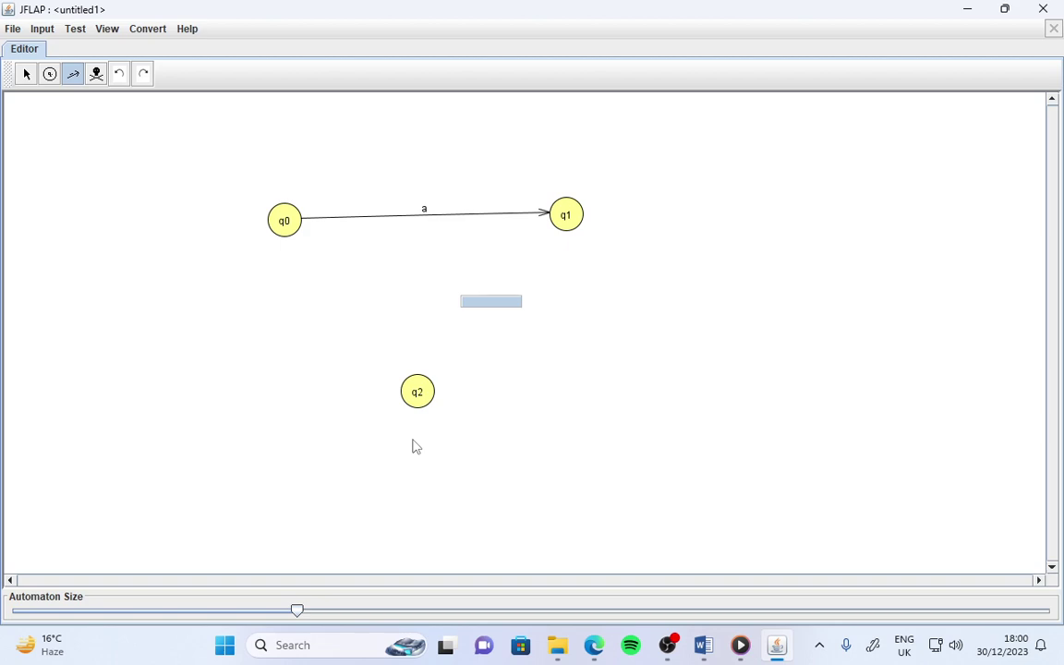
{"action": "type", "text": "b"}
{"action": "key", "text": "Return"}
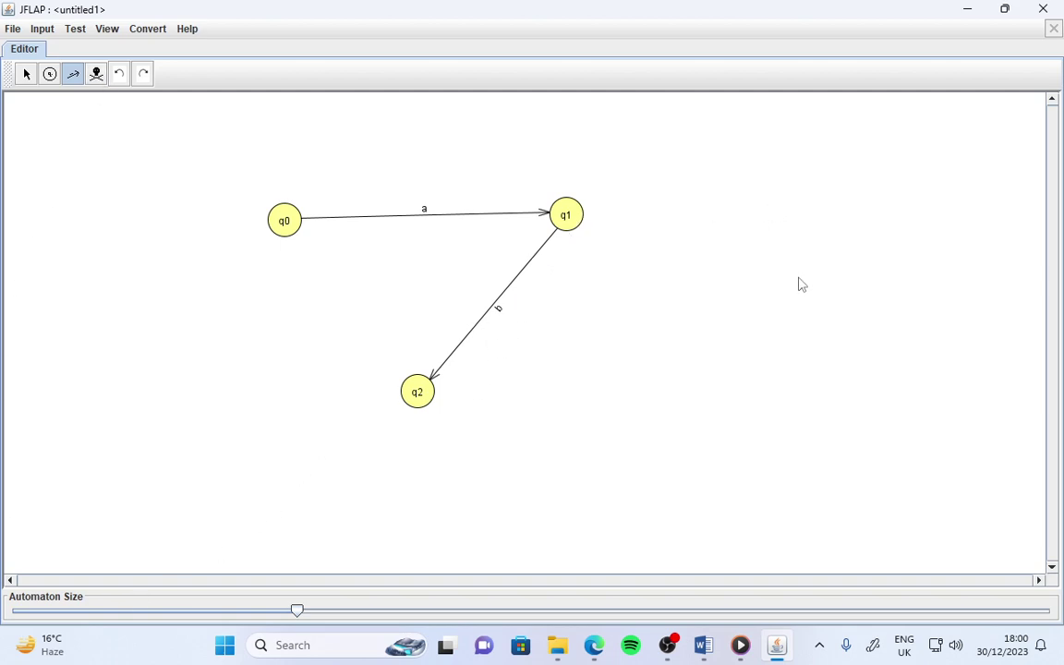
Delete the 'a' transition and state q0, then attempt to undo the deletion
{"action": "left_click", "coordinate": [97, 75]}
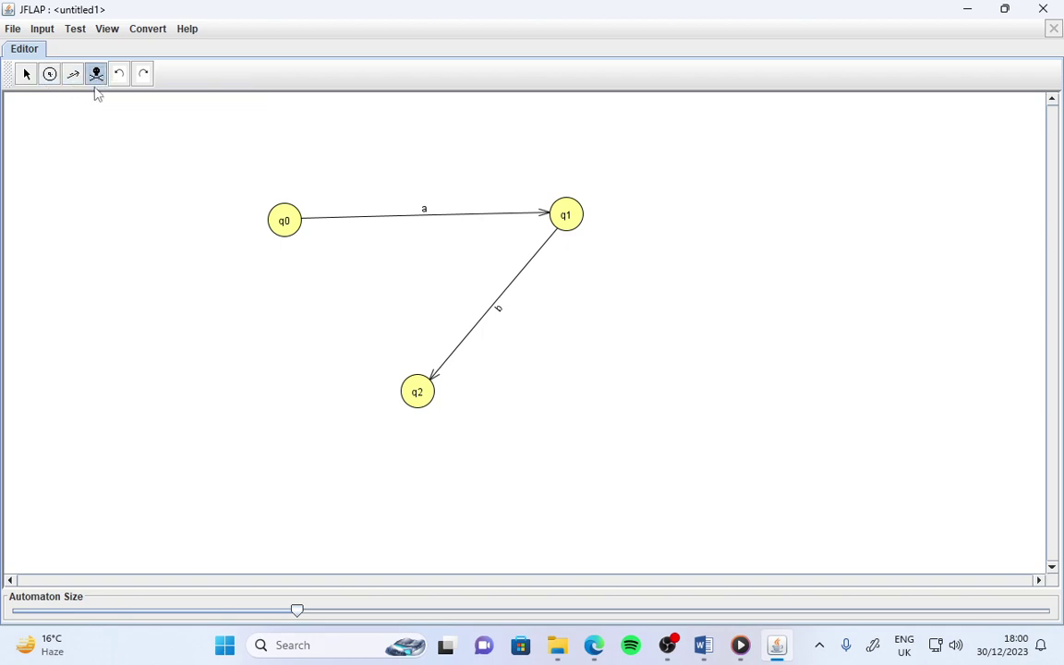
{"action": "left_click", "coordinate": [457, 214]}
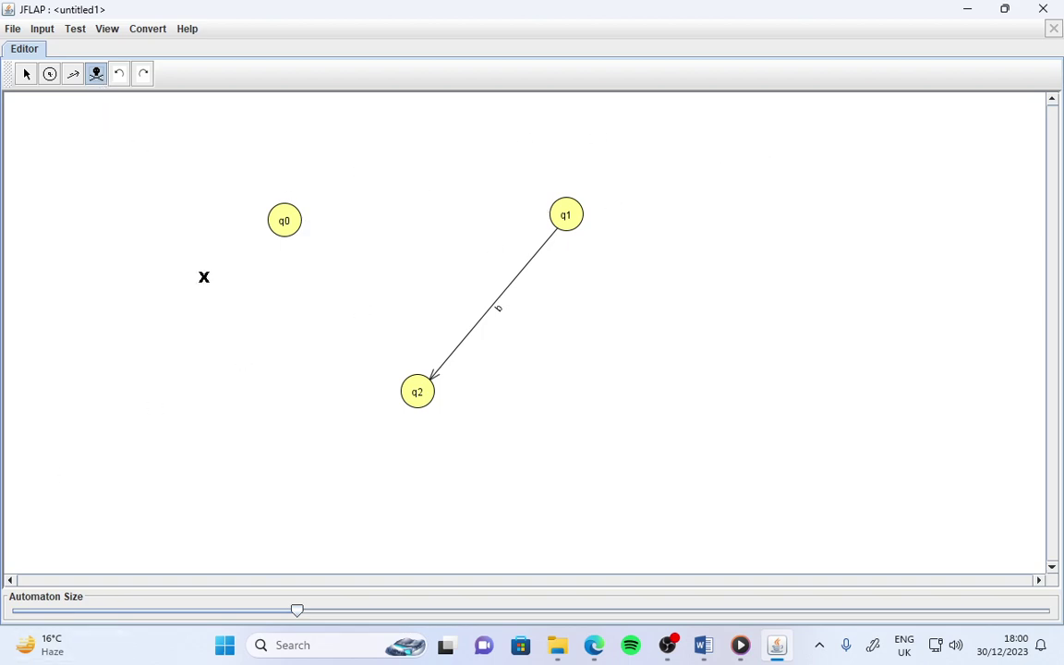
{"action": "left_click", "coordinate": [277, 222]}
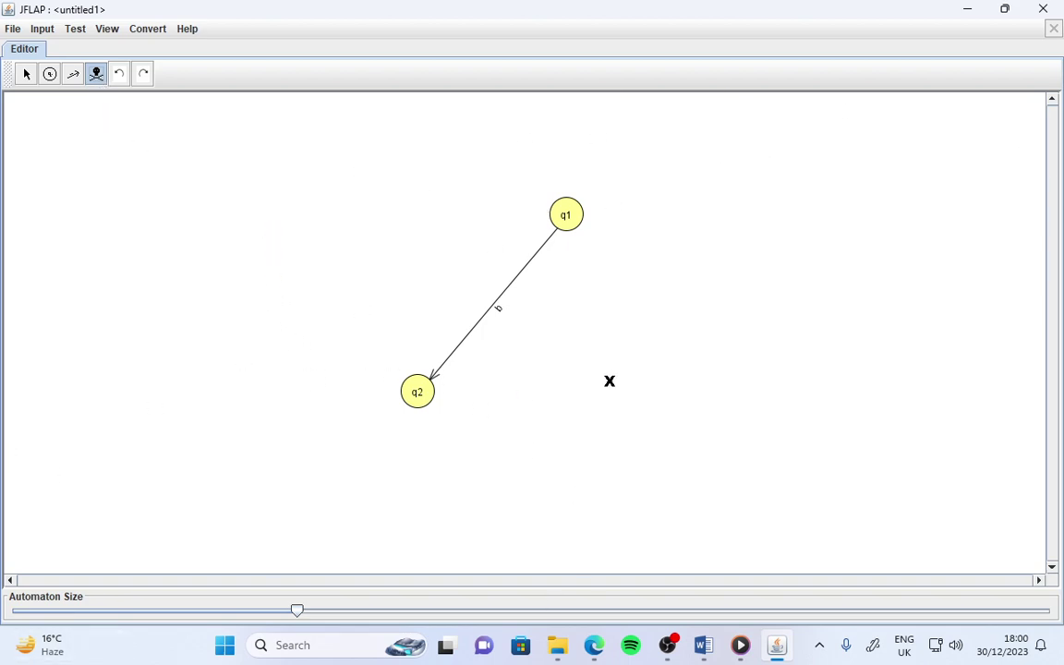
{"action": "left_click", "coordinate": [121, 81]}
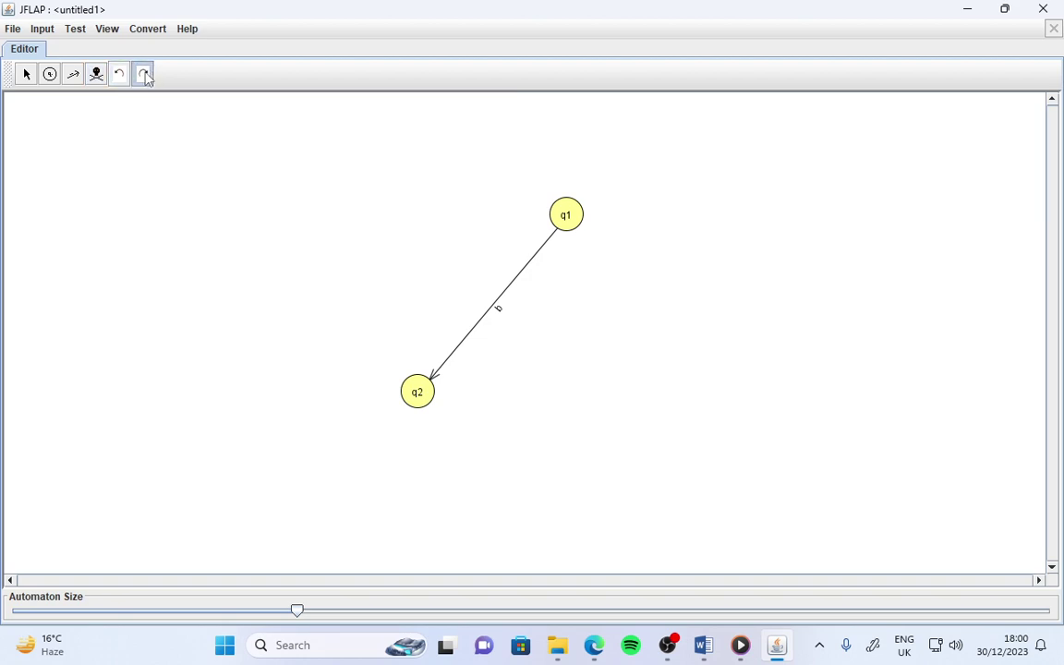
{"action": "left_click", "coordinate": [120, 75]}
Delete the 'b' transition and the remaining states q1 and q2
{"action": "left_click", "coordinate": [96, 82]}
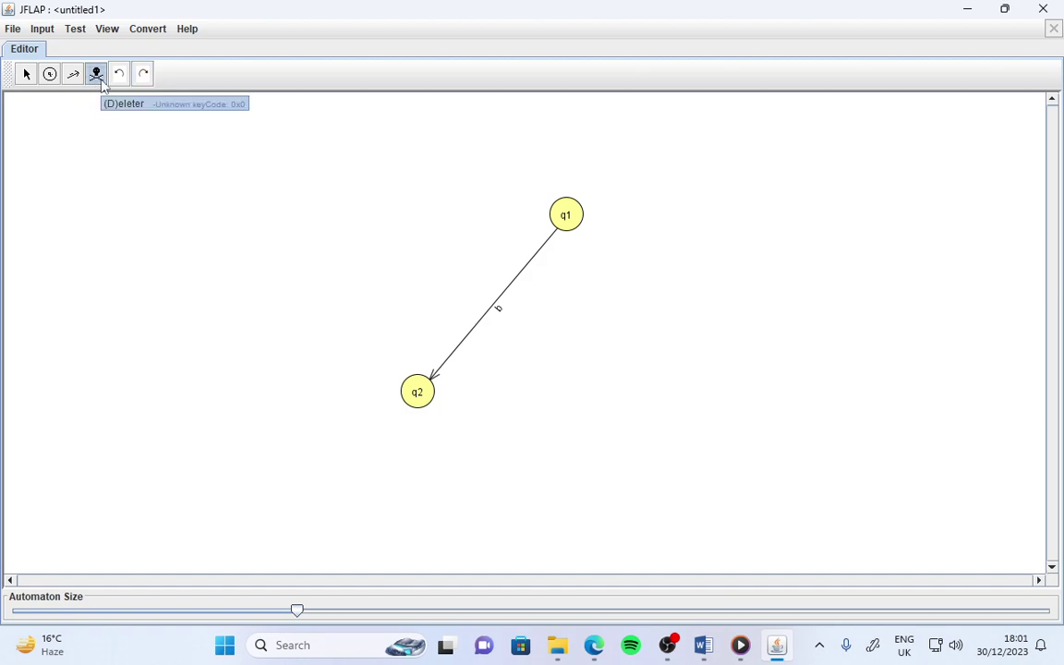
{"action": "left_click", "coordinate": [519, 270]}
{"action": "left_click", "coordinate": [558, 212]}
{"action": "left_click", "coordinate": [417, 386]}
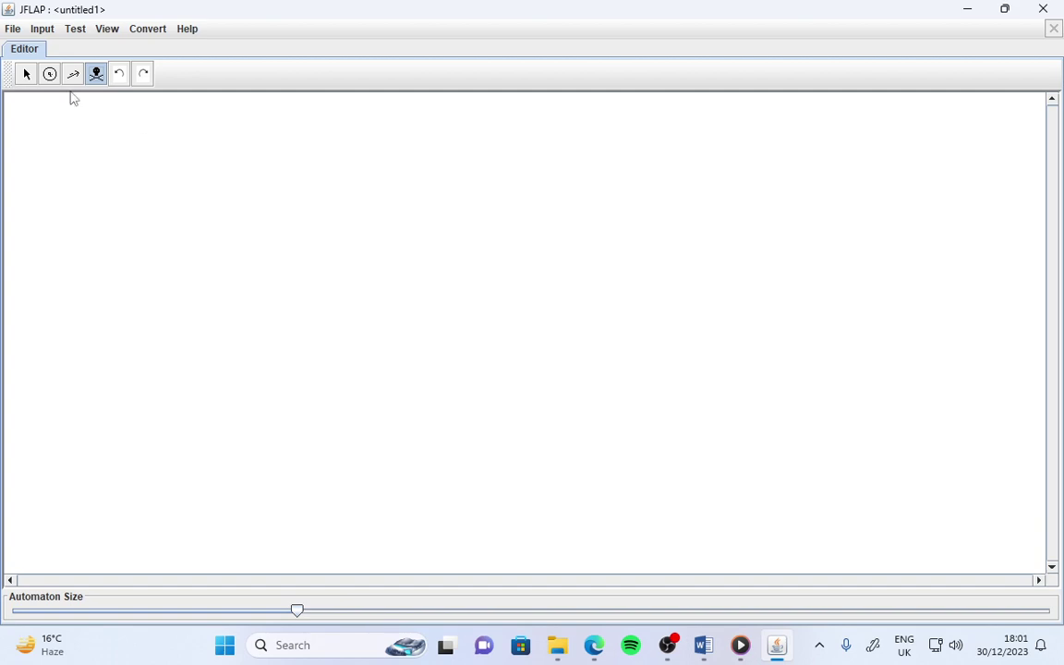
{"action": "left_click", "coordinate": [25, 75]}
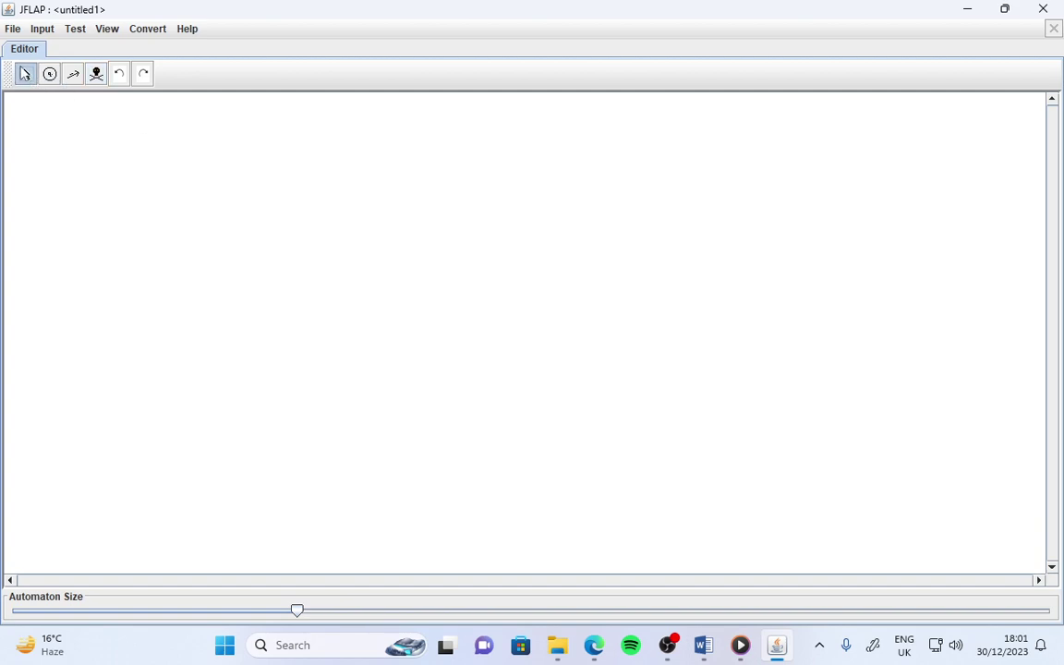
{"action": "left_click", "coordinate": [50, 75]}
{"action": "left_click", "coordinate": [365, 298]}
{"action": "left_click", "coordinate": [635, 303]}
{"action": "left_click", "coordinate": [635, 464]}
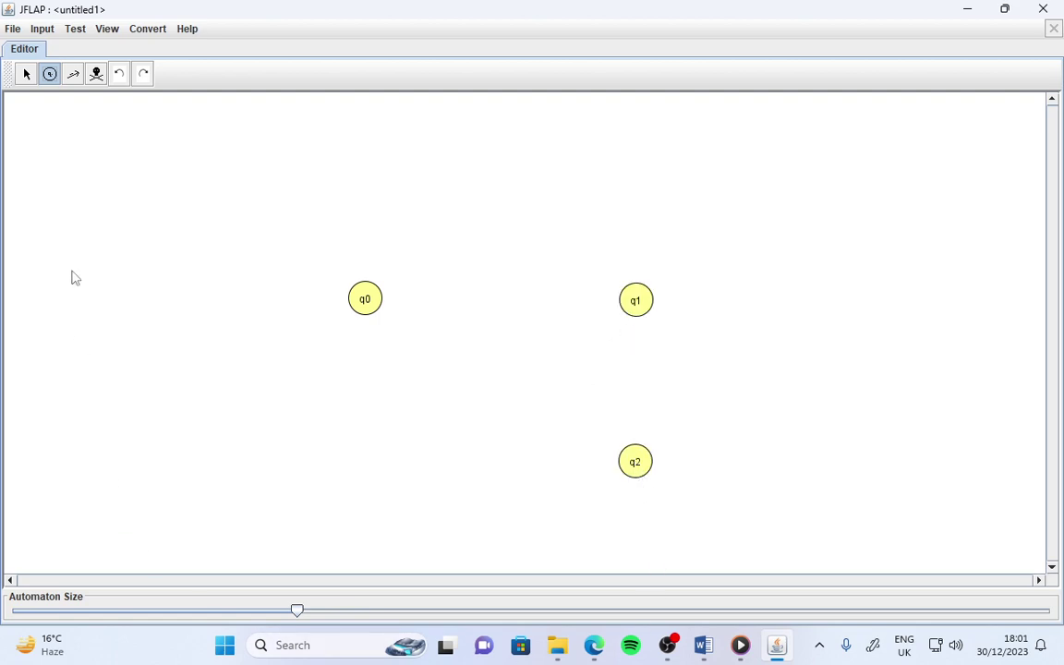
{"action": "left_click", "coordinate": [73, 74]}
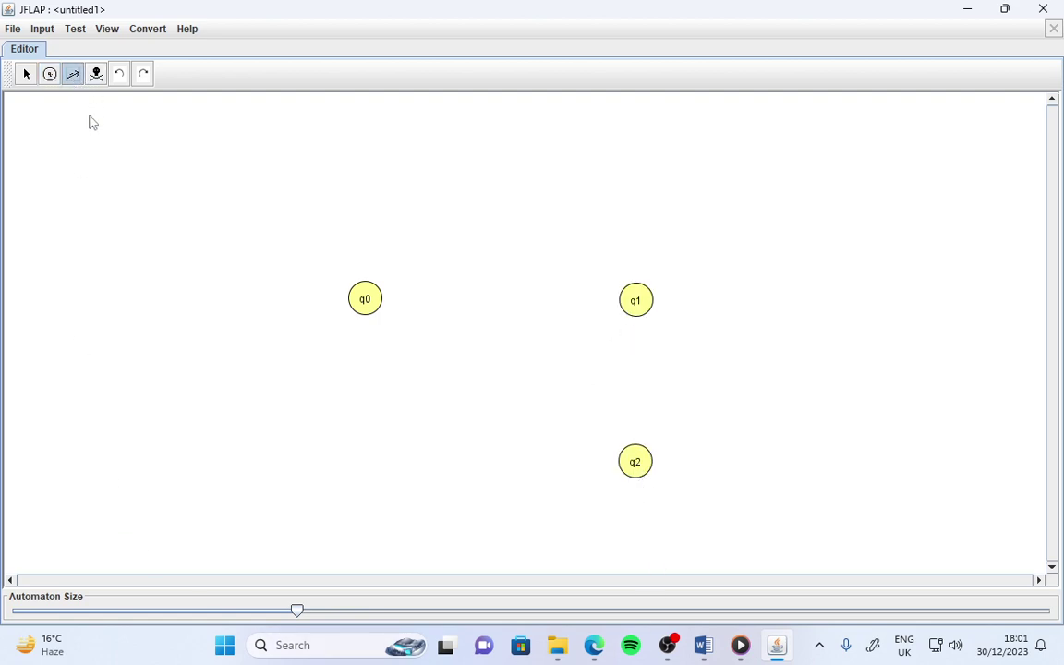
{"action": "left_click", "coordinate": [365, 306]}
{"action": "left_click", "coordinate": [636, 303]}
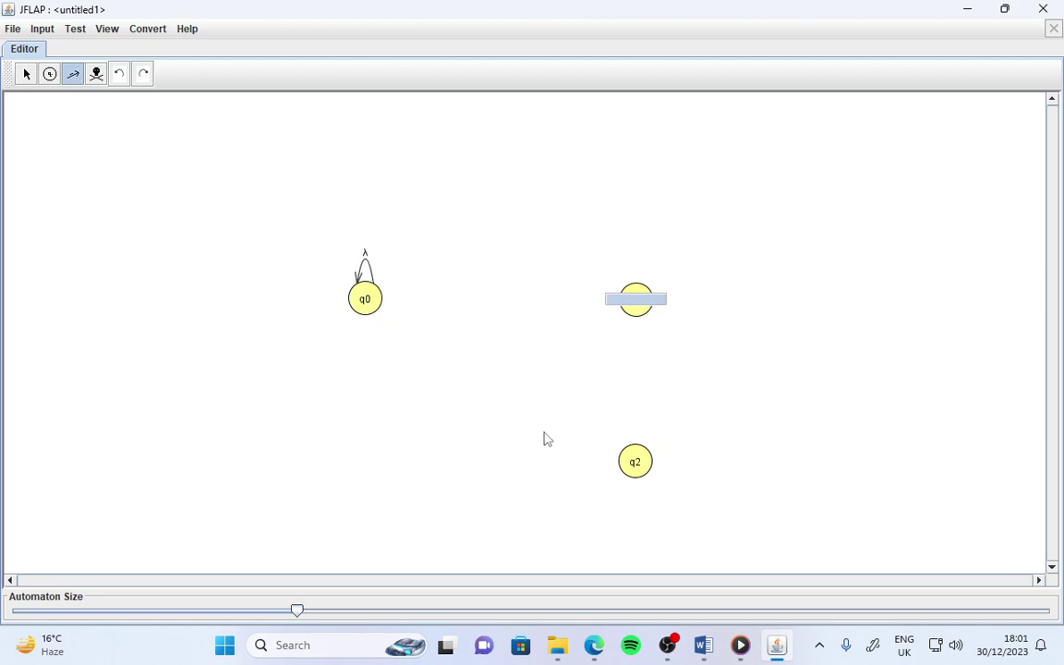
{"action": "left_click", "coordinate": [409, 458]}
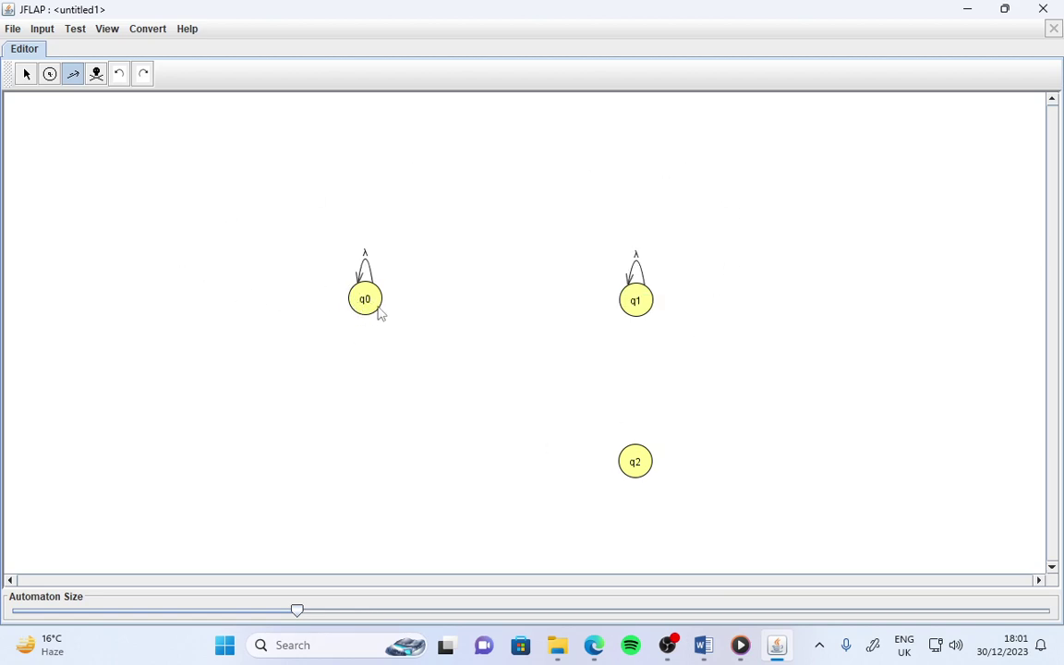
{"action": "left_click", "coordinate": [96, 75]}
{"action": "left_click", "coordinate": [365, 260]}
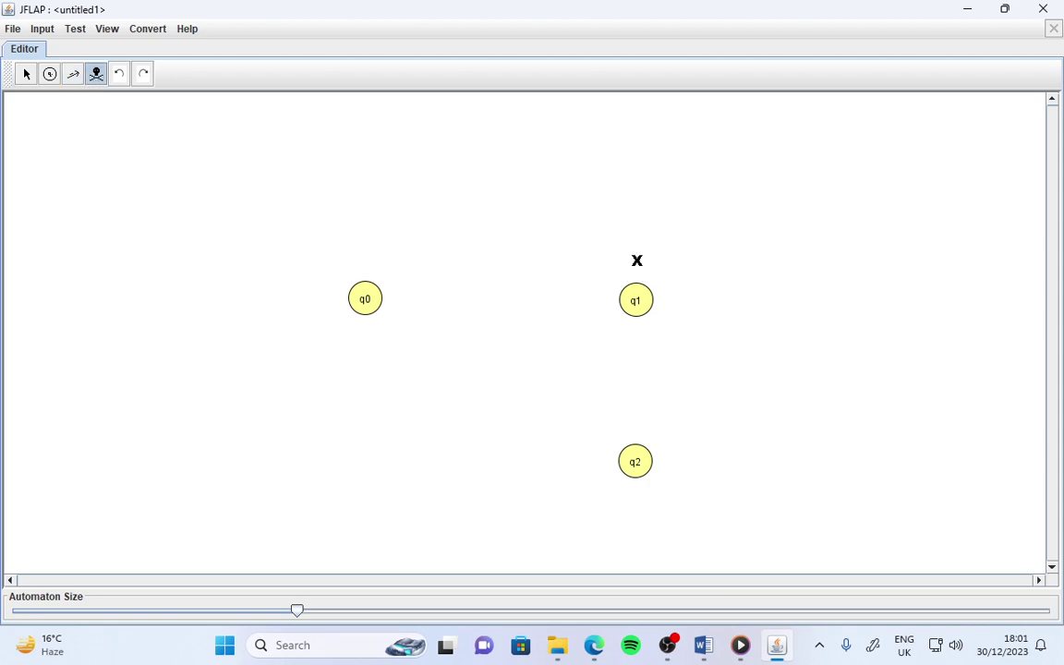
{"action": "left_click", "coordinate": [73, 74]}
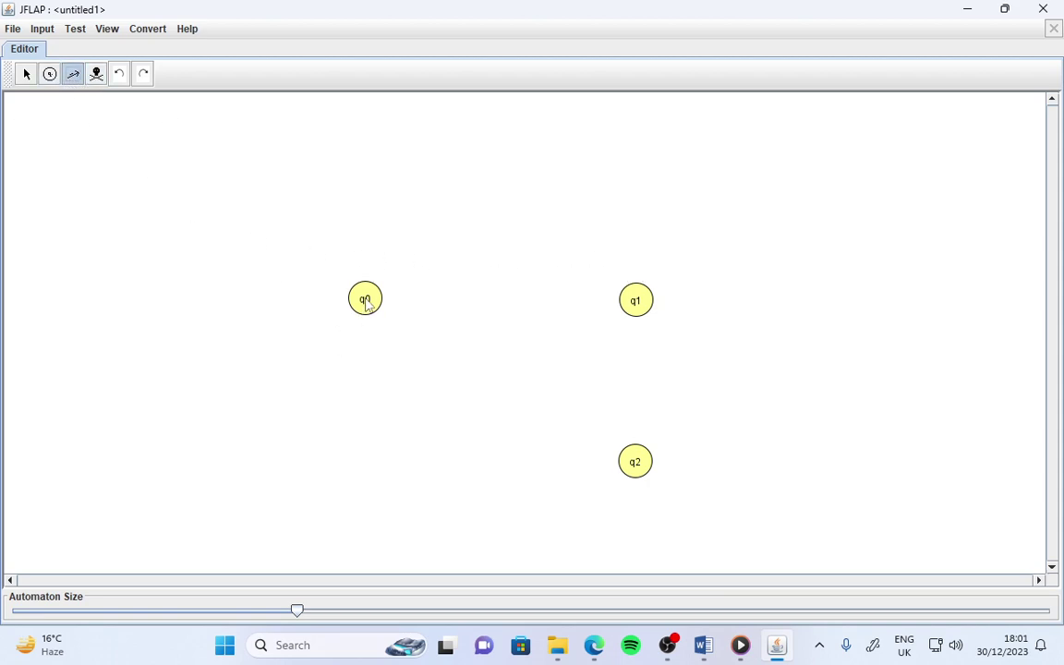
Add a q0→q1 transition on 'a' and a q1→q2 transition on 'b'
{"action": "left_click_drag", "start_coordinate": [366, 304], "coordinate": [638, 306]}
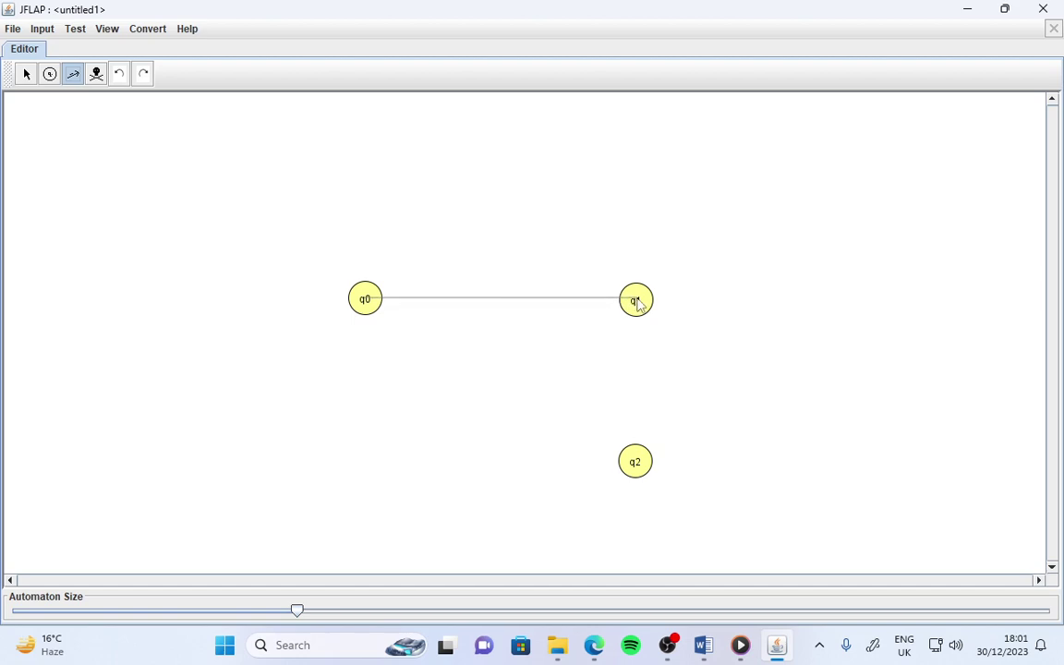
{"action": "left_click_drag", "start_coordinate": [637, 300], "coordinate": [639, 304]}
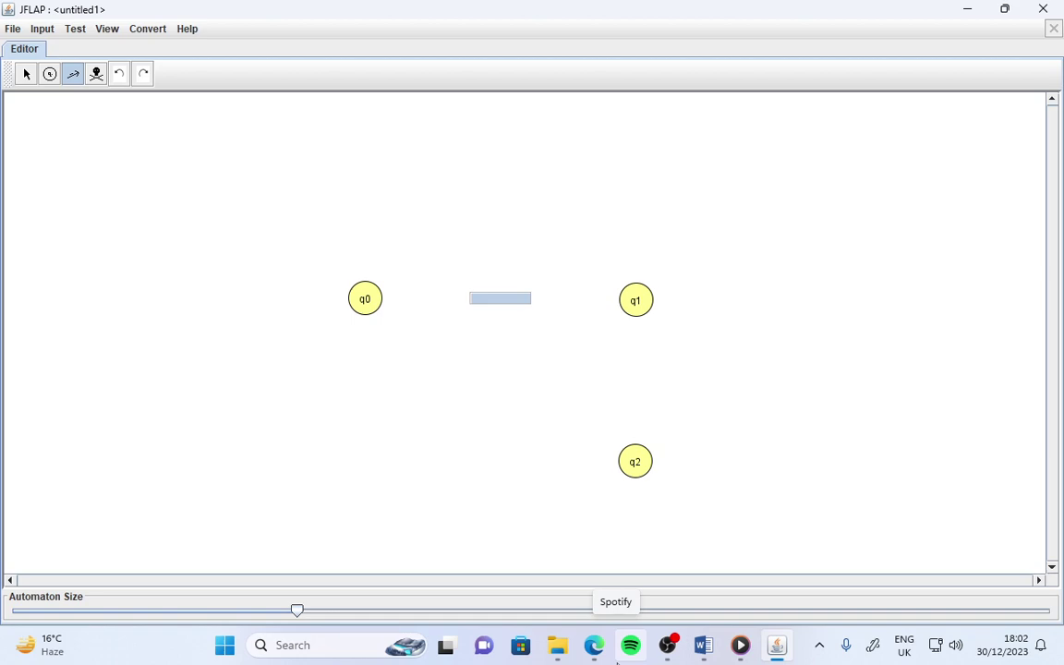
{"action": "type", "text": "a"}
{"action": "left_click", "coordinate": [459, 508]}
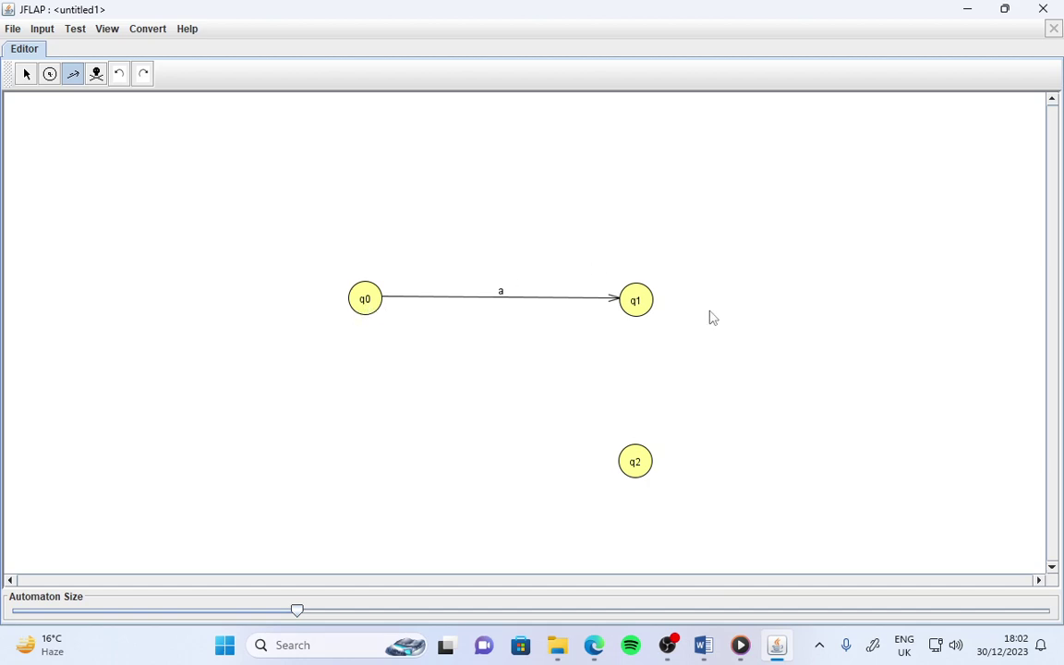
{"action": "left_click_drag", "start_coordinate": [642, 311], "coordinate": [643, 469]}
{"action": "type", "text": "b"}
{"action": "key", "text": "Return"}
With the Attribute Editor, mark q0 as Initial and q2 as Final
{"action": "left_click", "coordinate": [24, 76]}
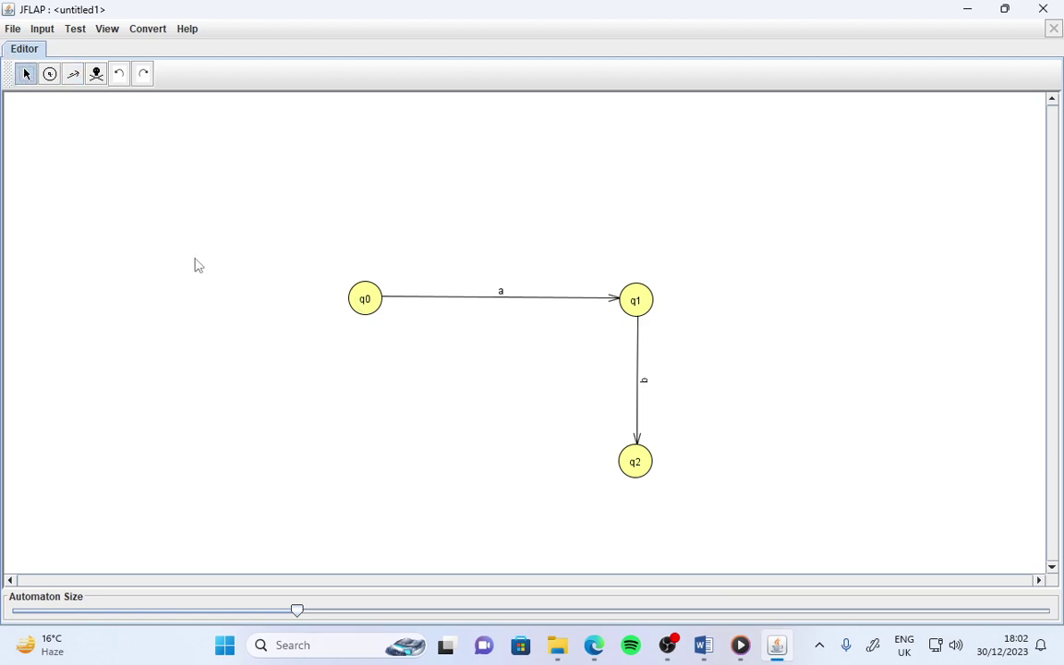
{"action": "right_click", "coordinate": [362, 300]}
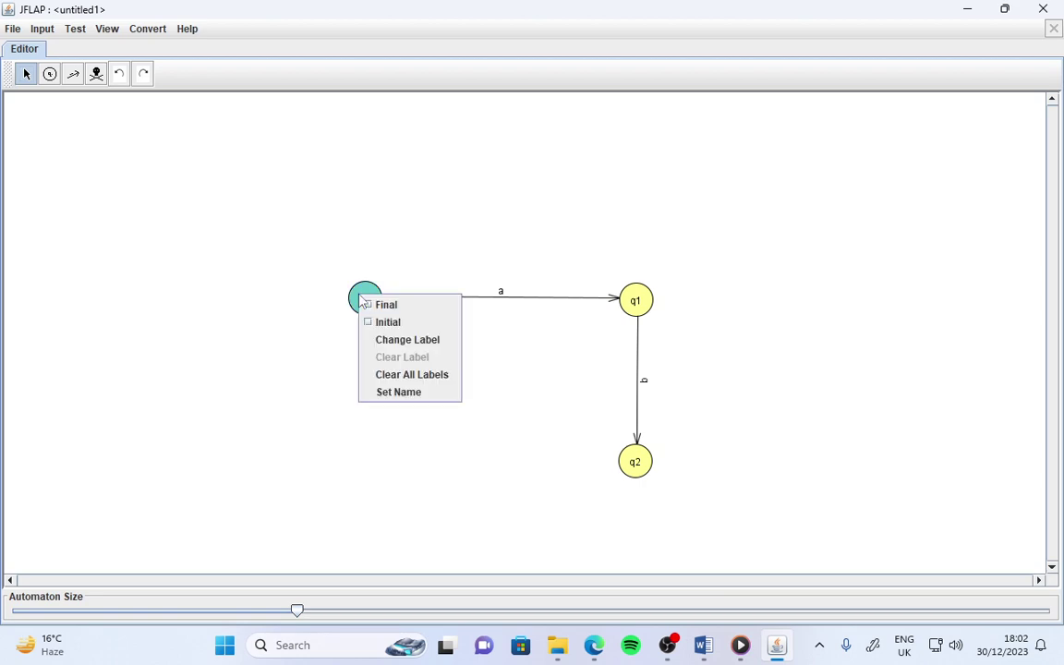
{"action": "left_click", "coordinate": [369, 323]}
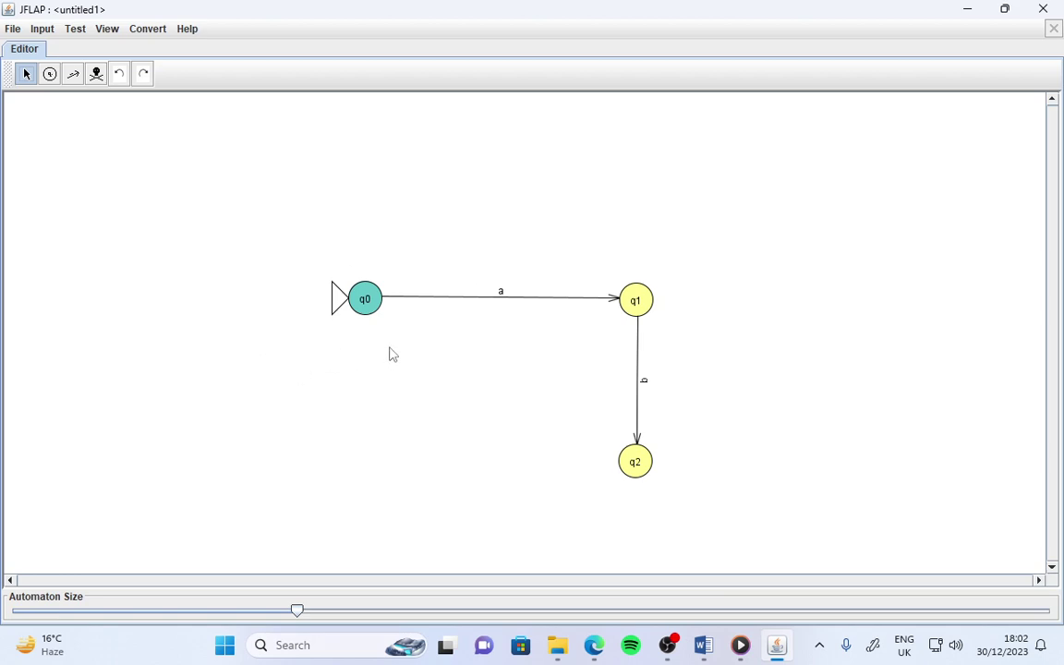
{"action": "left_click", "coordinate": [632, 468]}
{"action": "right_click", "coordinate": [629, 465]}
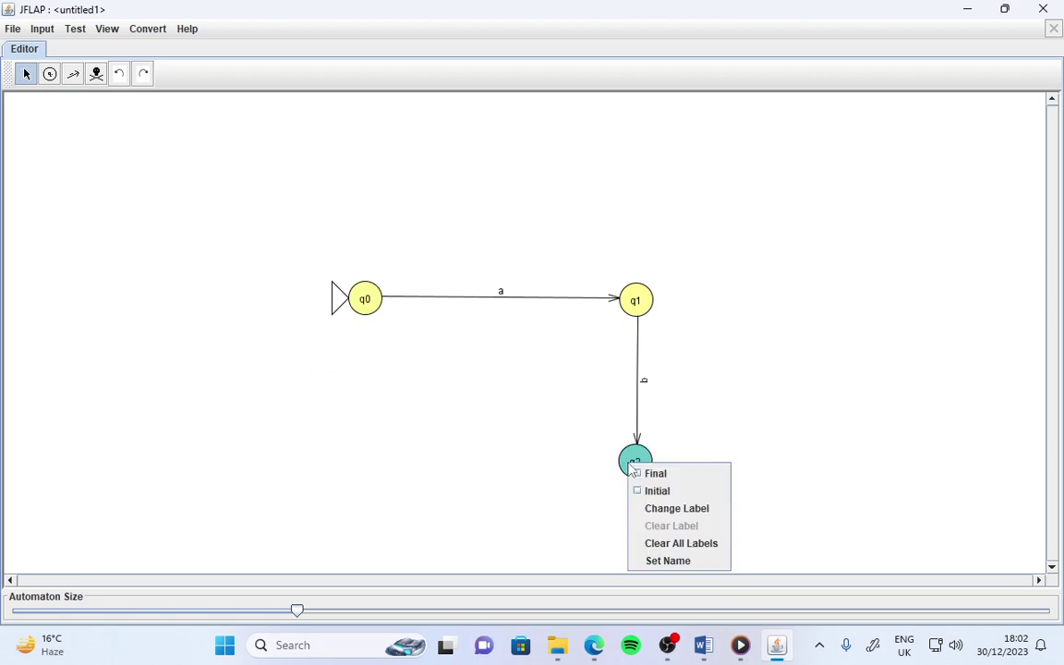
{"action": "left_click", "coordinate": [651, 473]}
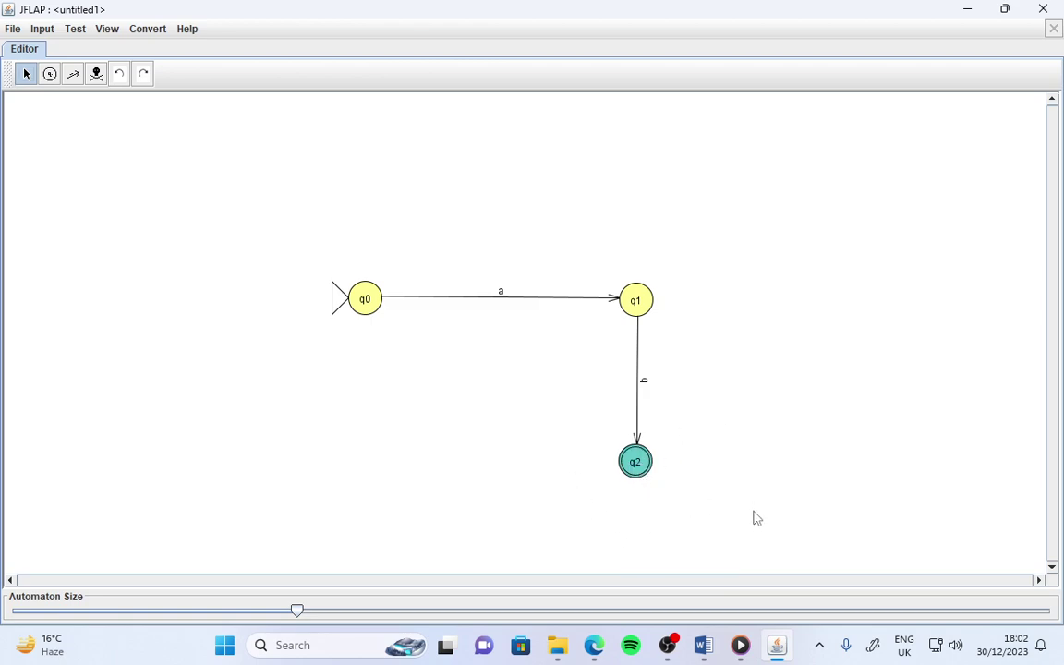
{"action": "left_click", "coordinate": [698, 538]}
Give state q0 the label 'A'
{"action": "right_click", "coordinate": [364, 303]}
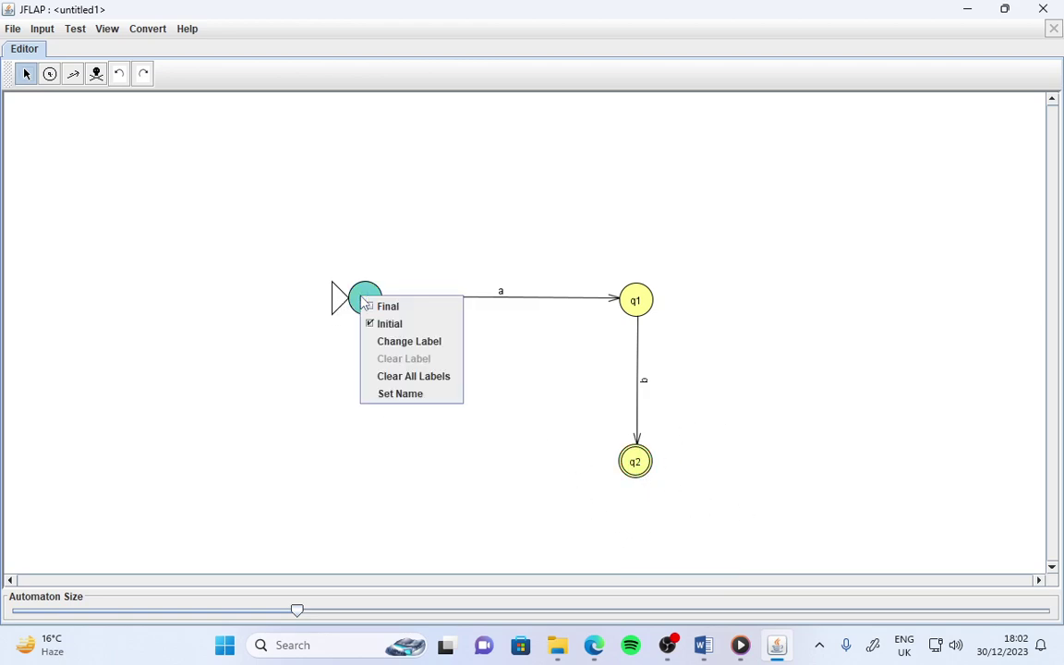
{"action": "left_click", "coordinate": [388, 343]}
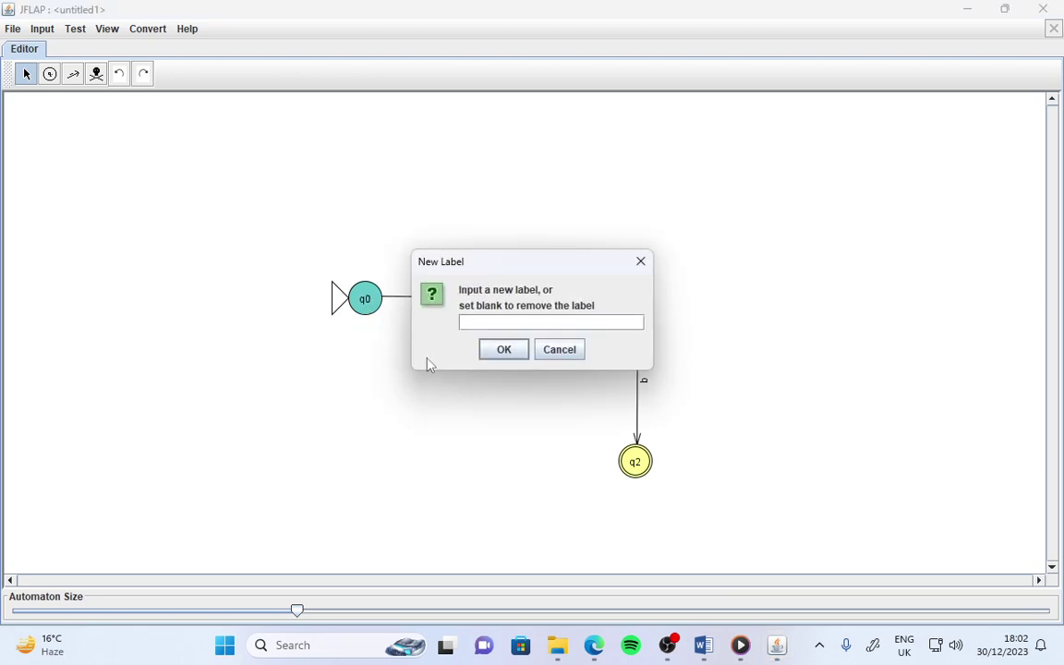
{"action": "type", "text": "A"}
{"action": "left_click", "coordinate": [497, 355]}
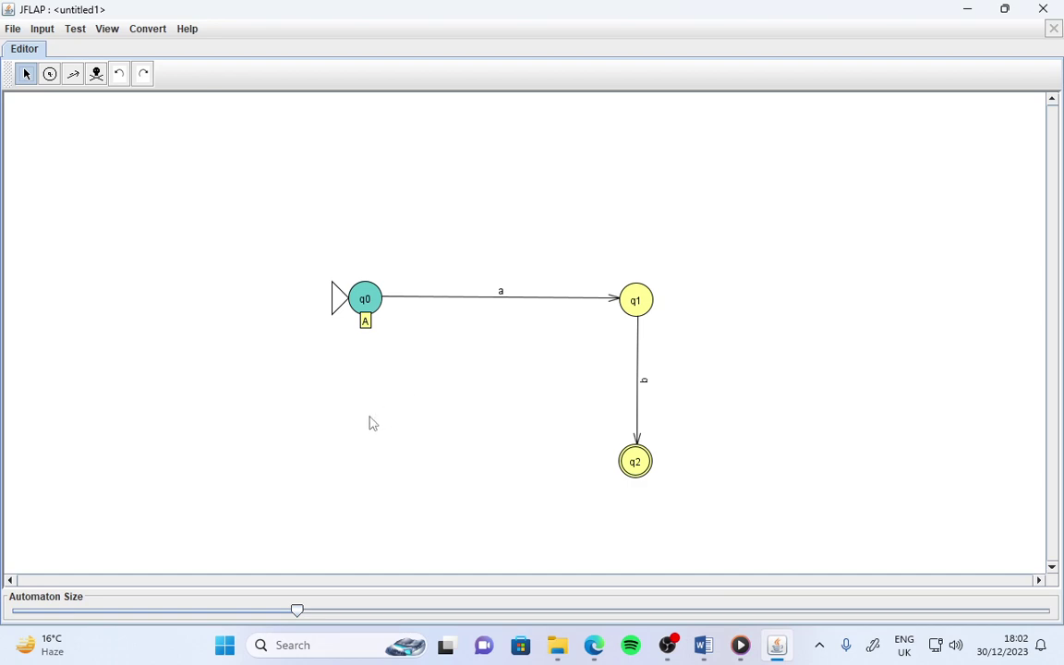
{"action": "left_click", "coordinate": [380, 257]}
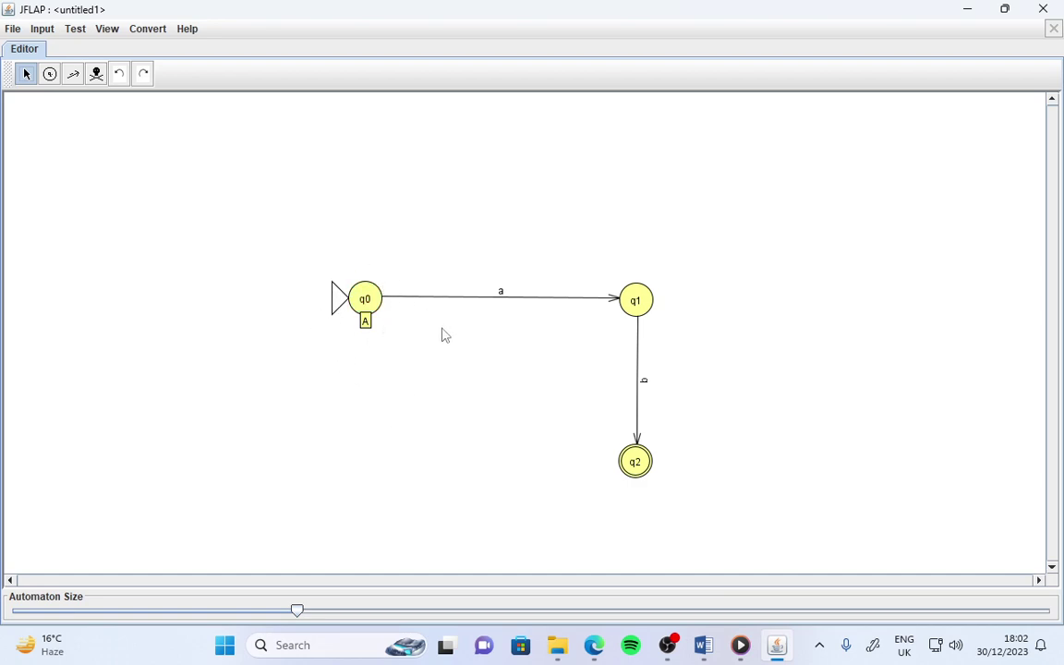
Rename state q1 to 'FIRST' and state q2 to 'FINAL'
{"action": "right_click", "coordinate": [633, 299]}
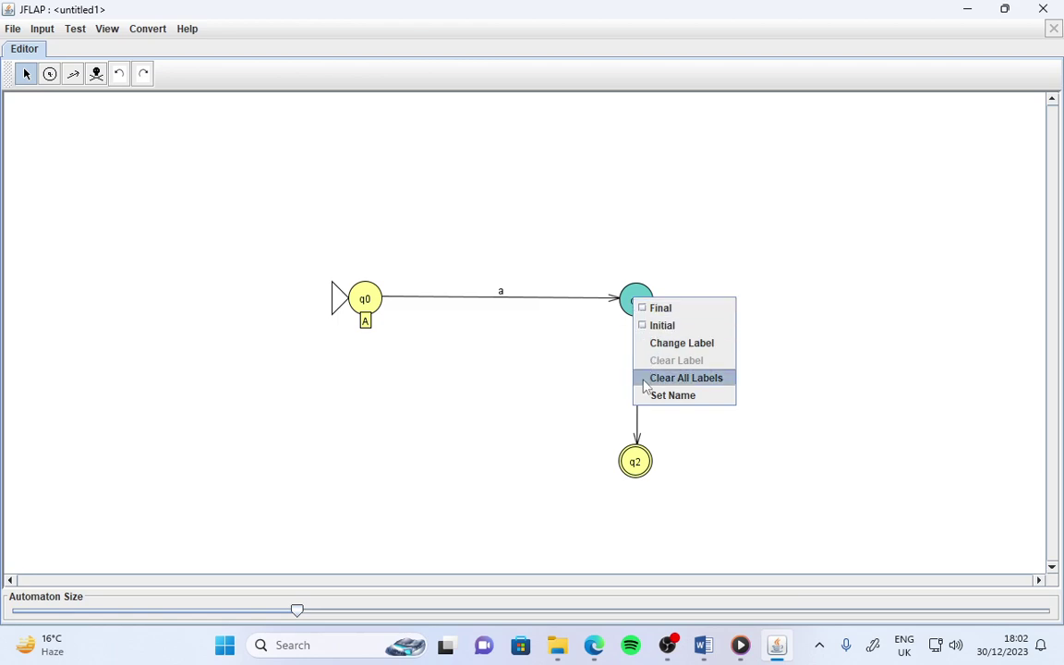
{"action": "left_click", "coordinate": [672, 395]}
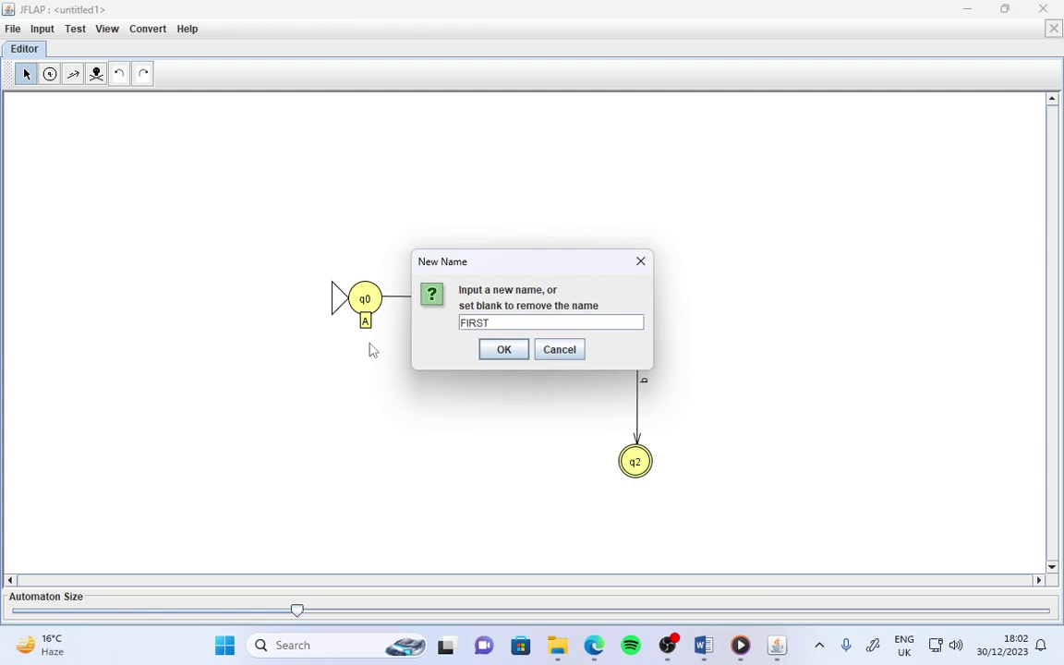
{"action": "left_click", "coordinate": [486, 356]}
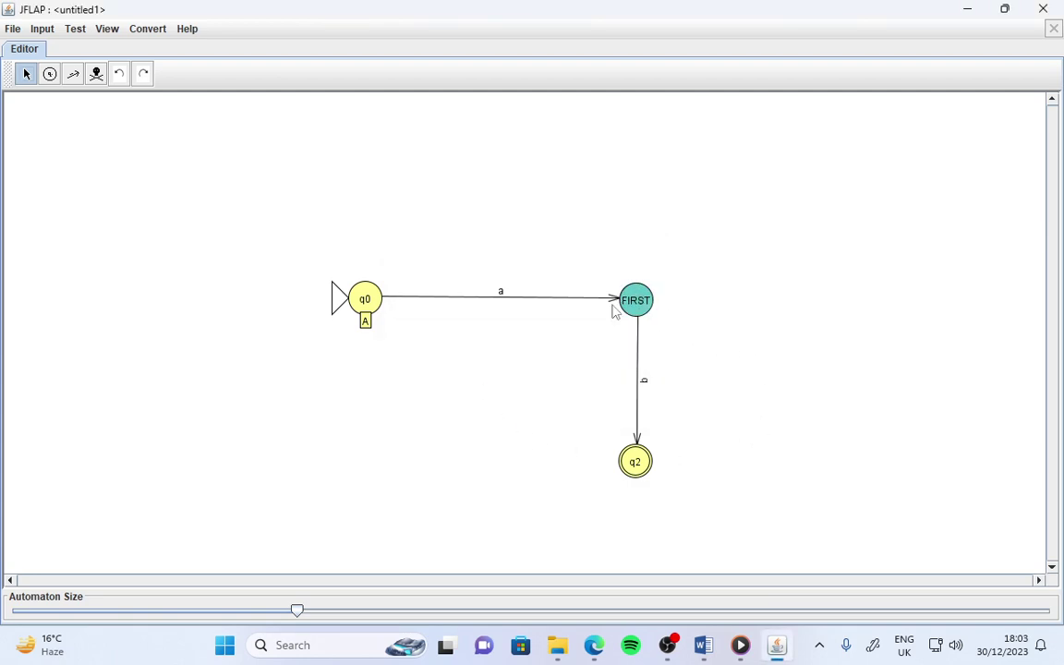
{"action": "right_click", "coordinate": [633, 461]}
{"action": "left_click", "coordinate": [672, 560]}
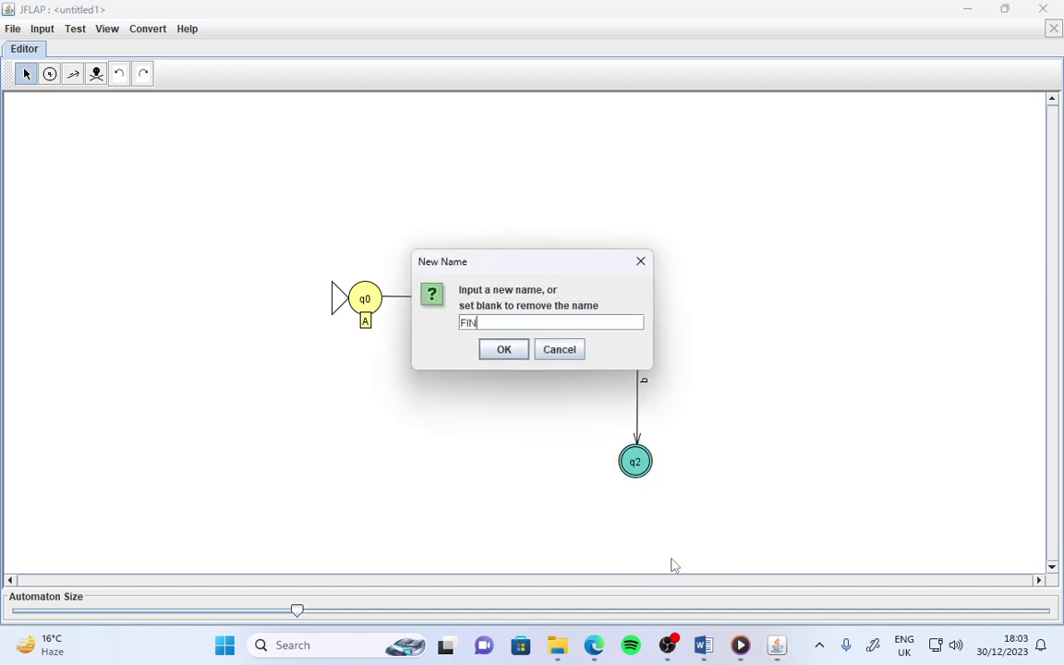
{"action": "left_click", "coordinate": [500, 354]}
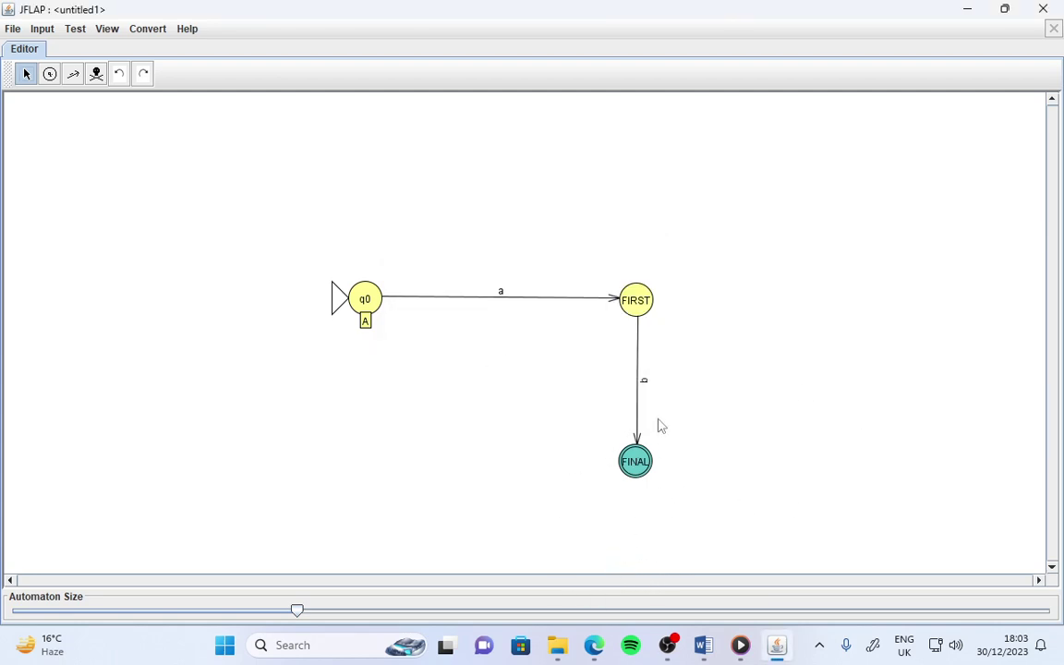